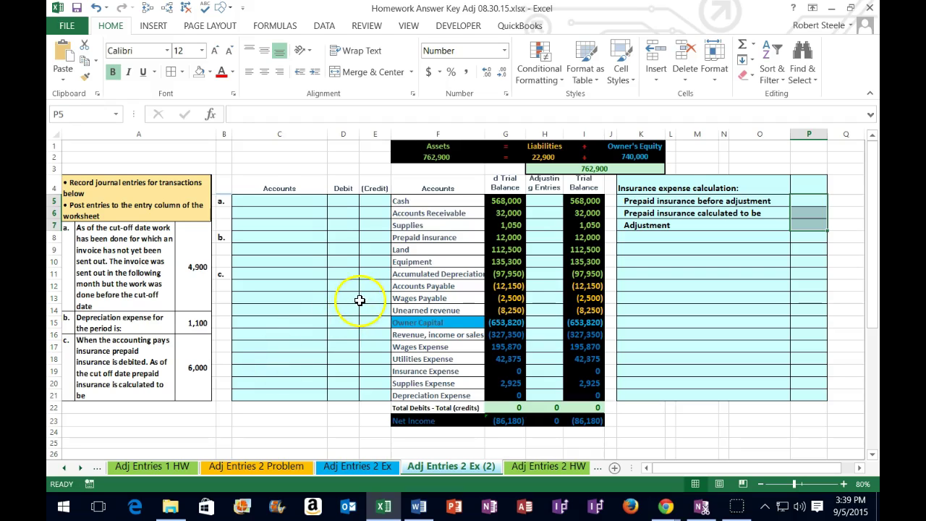
Step: Raise row 4 to about 37.80 so the Unadjusted and Adjusted Trial Balance headings show fully
drag(423, 143, 631, 159)
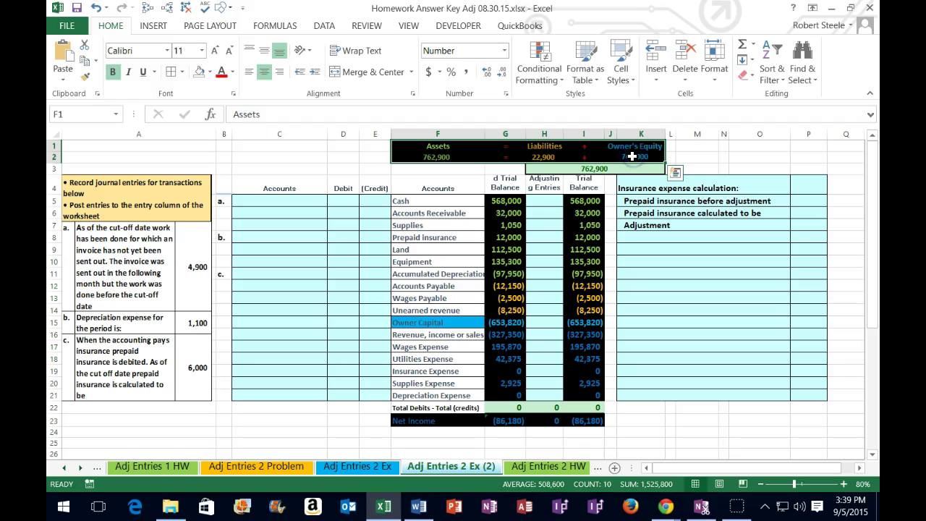
click(419, 202)
drag(54, 196, 54, 209)
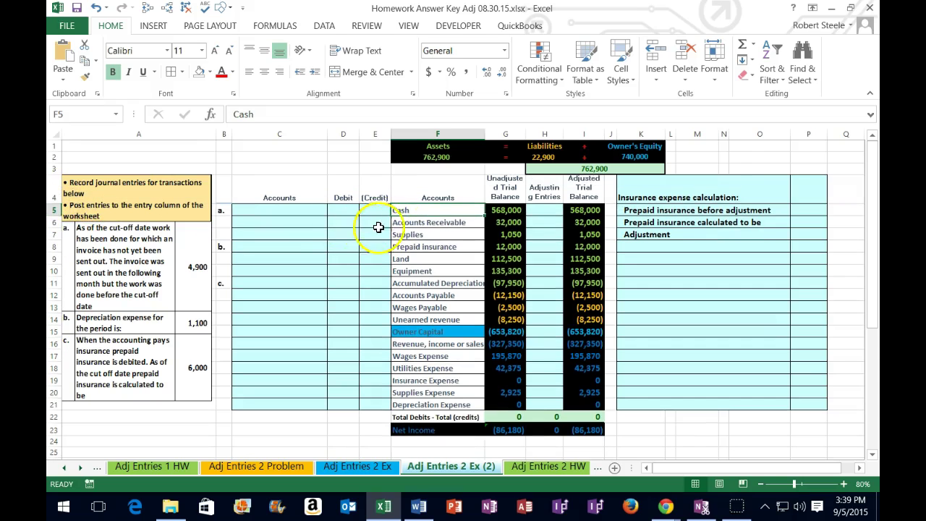
drag(431, 208, 501, 319)
drag(445, 332, 510, 406)
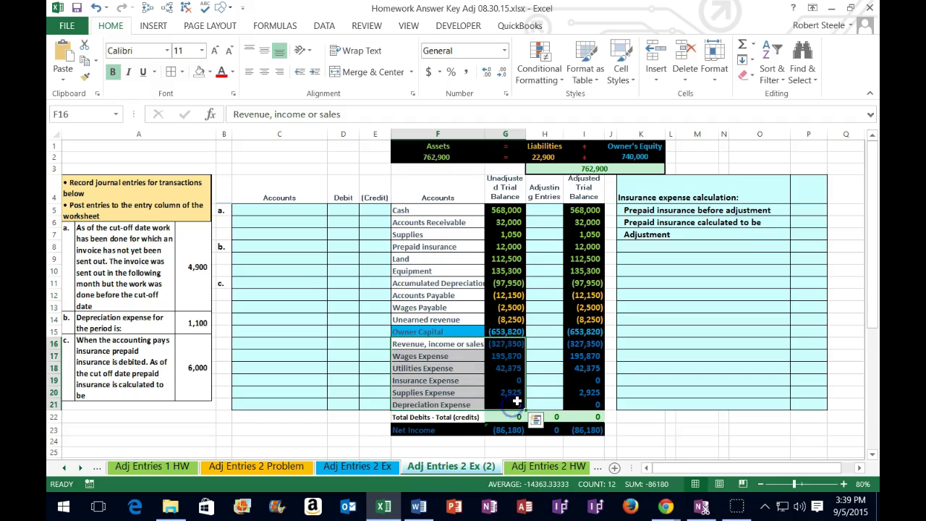
click(433, 334)
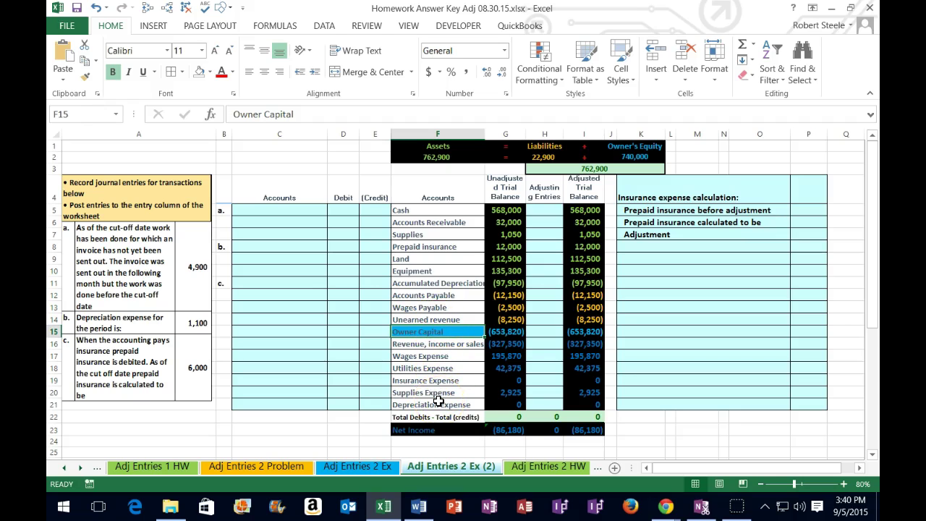
click(506, 193)
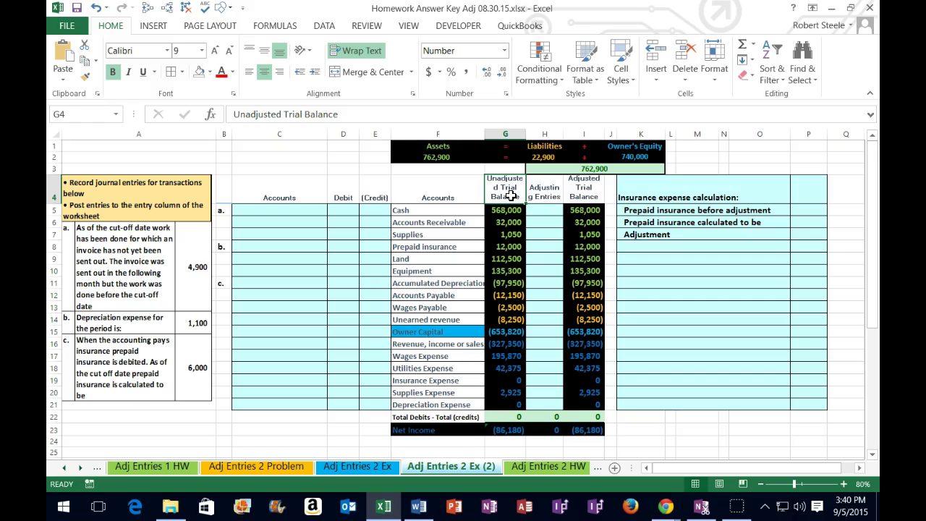
click(535, 192)
drag(542, 192, 600, 190)
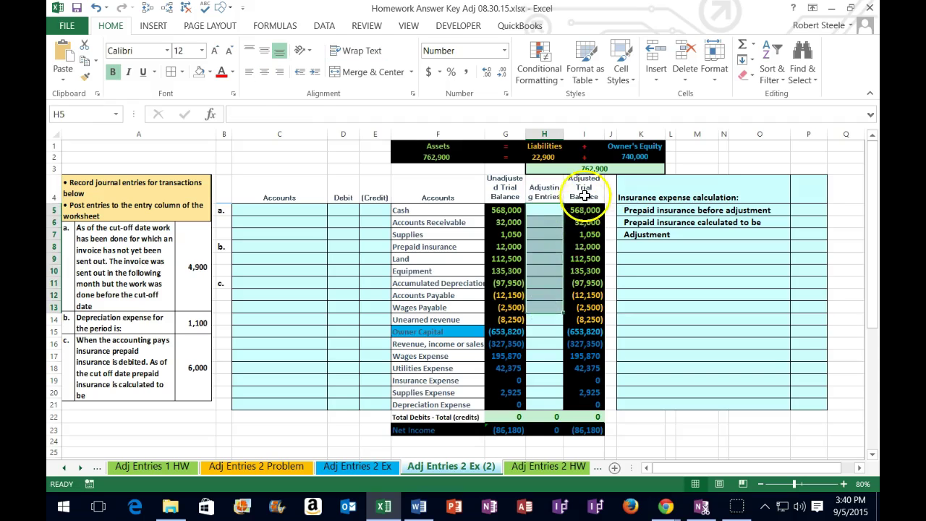
click(584, 195)
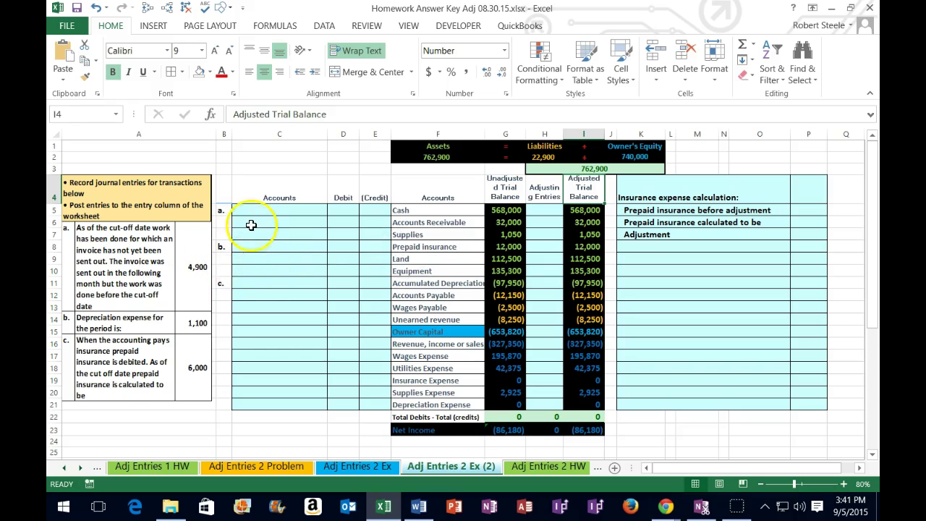
click(280, 213)
drag(279, 212, 367, 278)
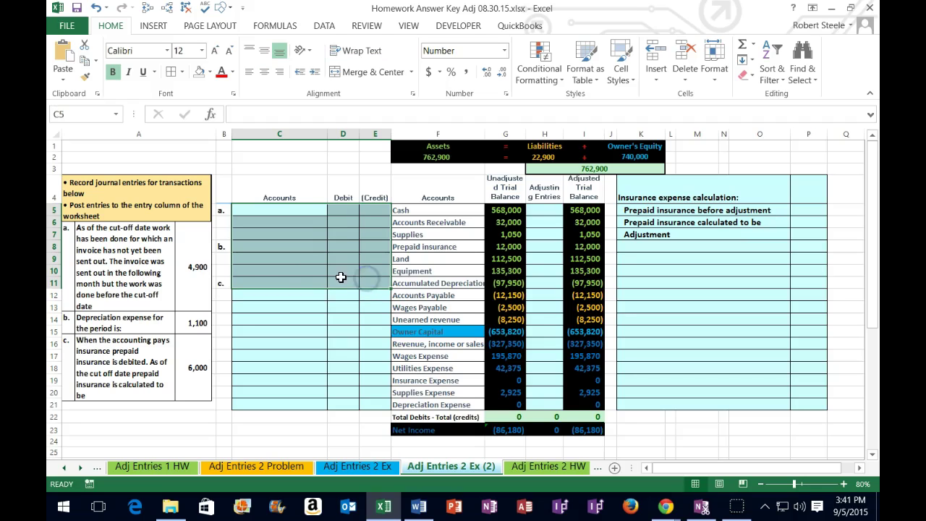
drag(537, 211, 540, 291)
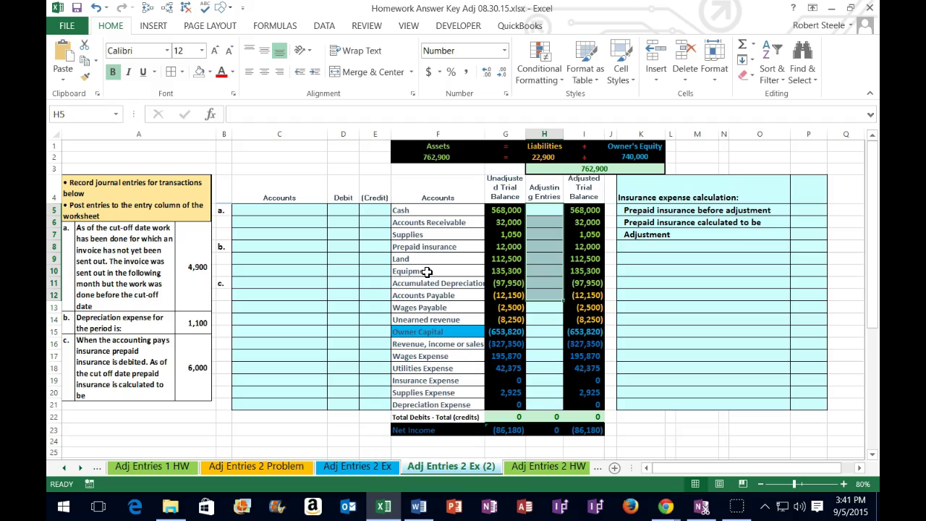
click(417, 220)
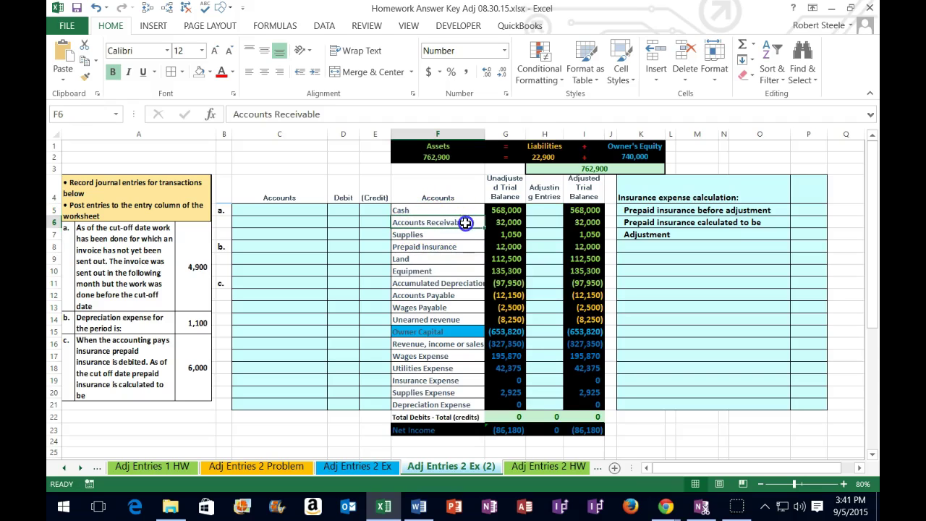
drag(484, 226, 481, 316)
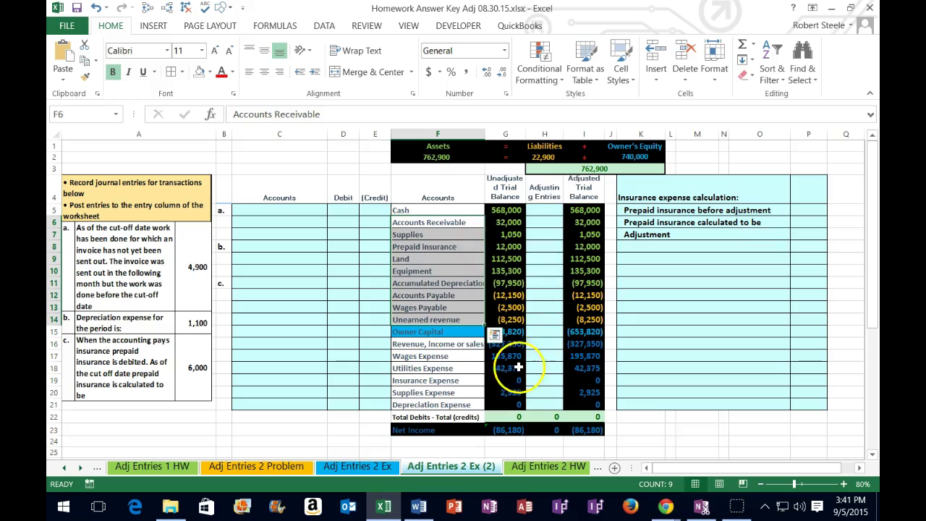
drag(442, 346, 452, 402)
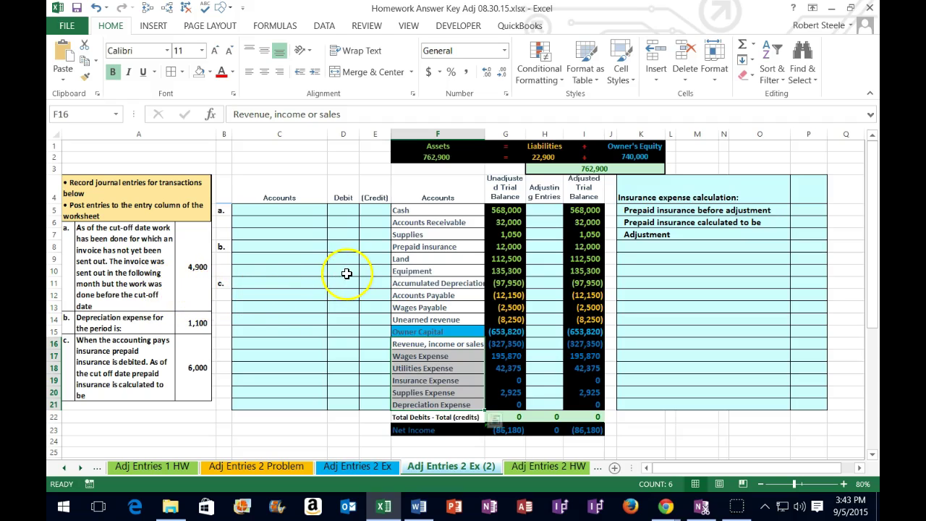
Step: Fill the Accounts Receivable label in F6 with light green
drag(421, 210, 424, 316)
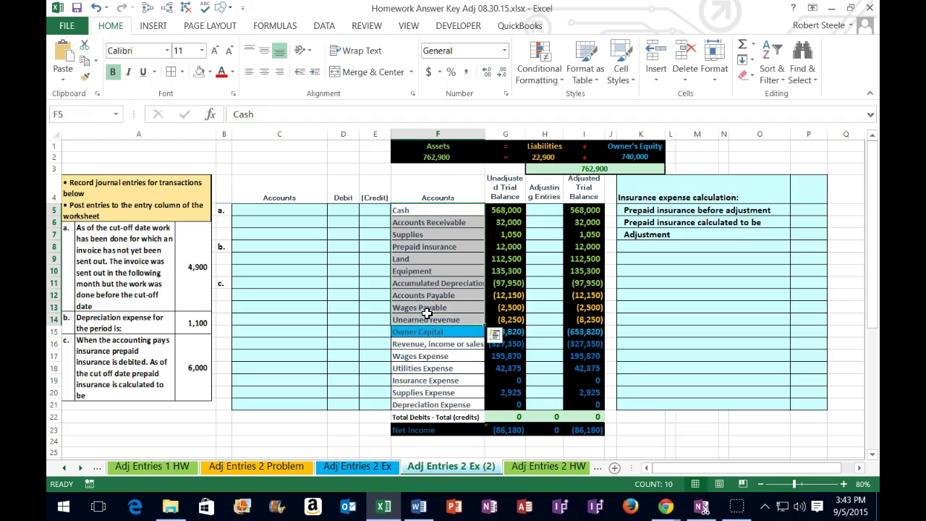
click(427, 224)
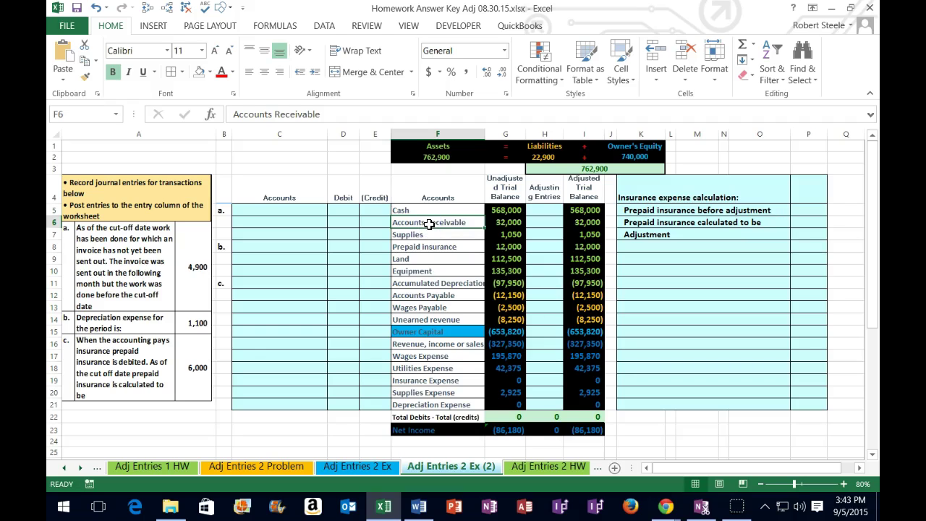
right_click(430, 224)
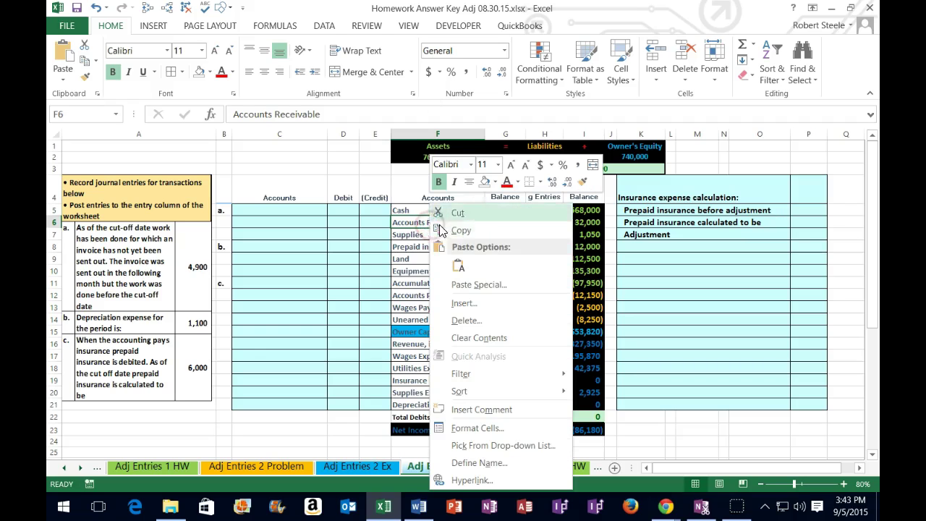
click(496, 182)
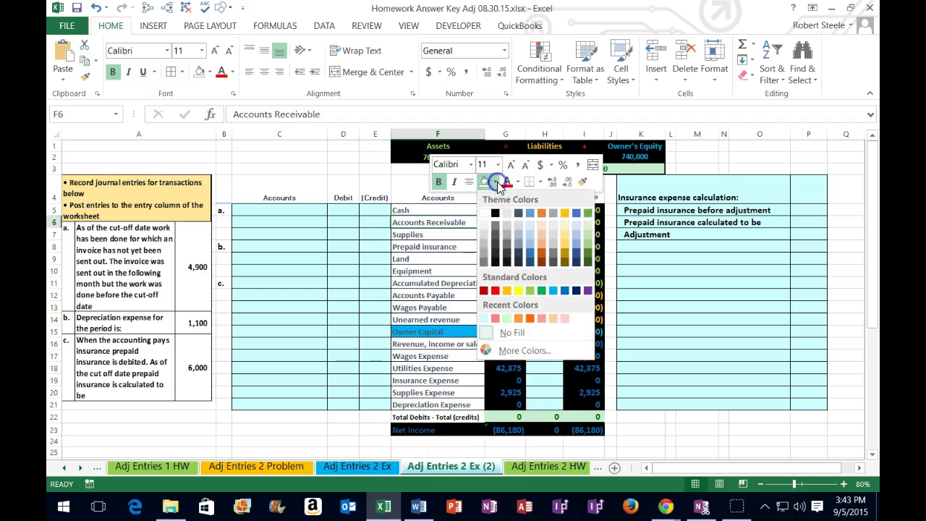
click(530, 290)
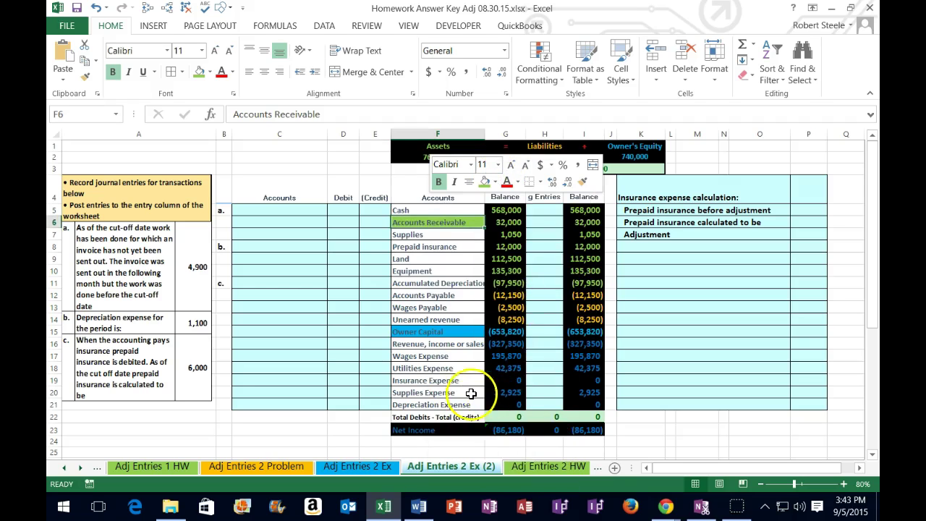
Step: Fill the Revenue, income or sales label in F16 with green
drag(434, 344, 435, 405)
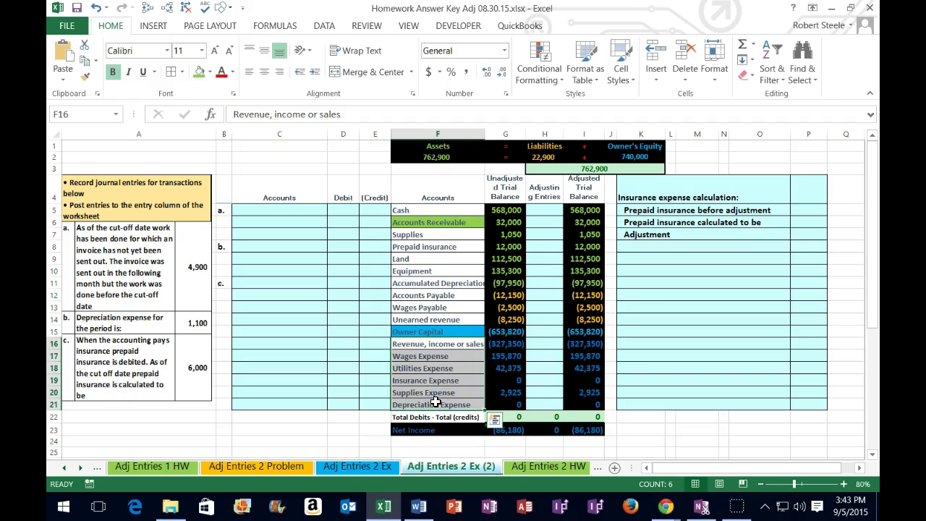
click(433, 345)
right_click(433, 345)
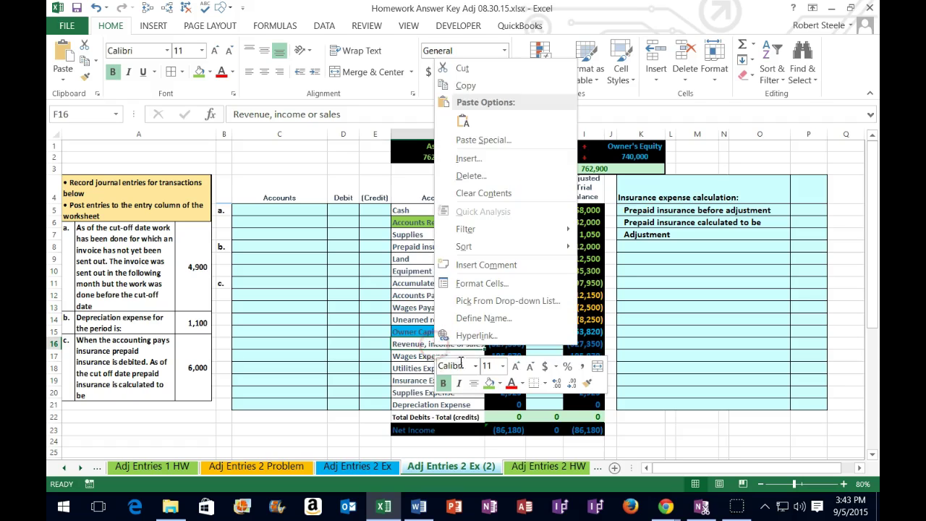
click(489, 385)
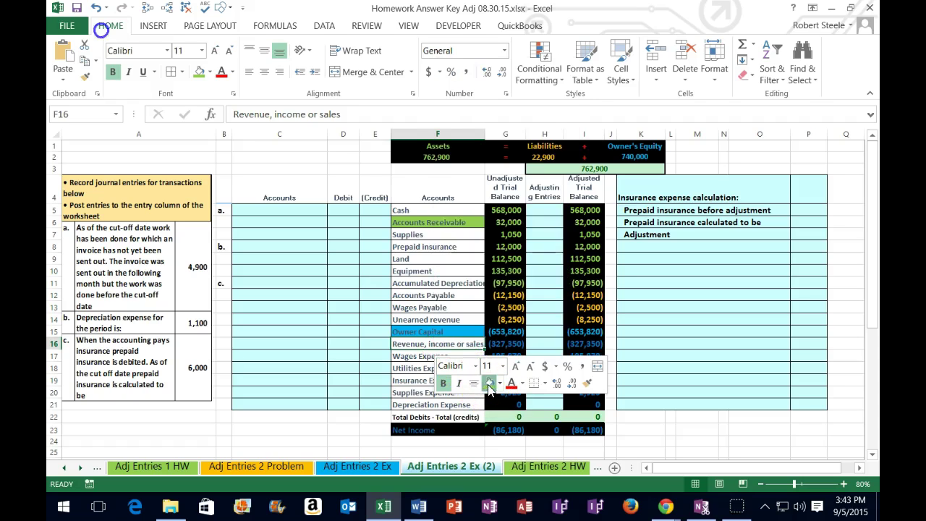
click(405, 368)
drag(400, 341, 575, 344)
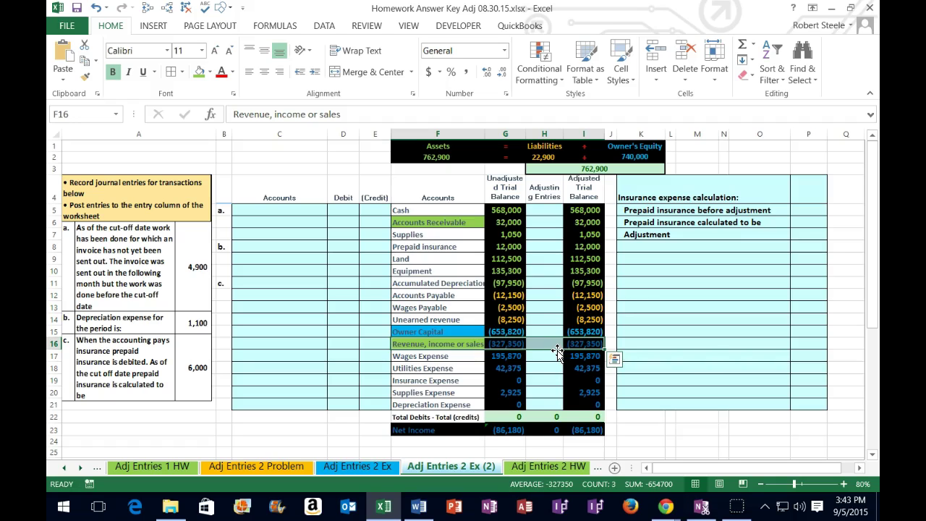
Step: Copy the Revenue, income or sales row into C6 as entry a's credit line
right_click(439, 343)
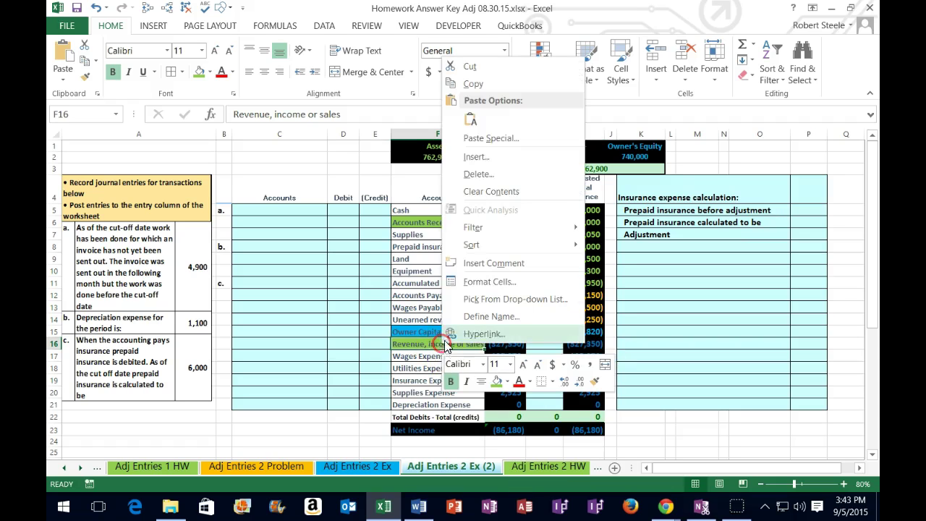
click(463, 84)
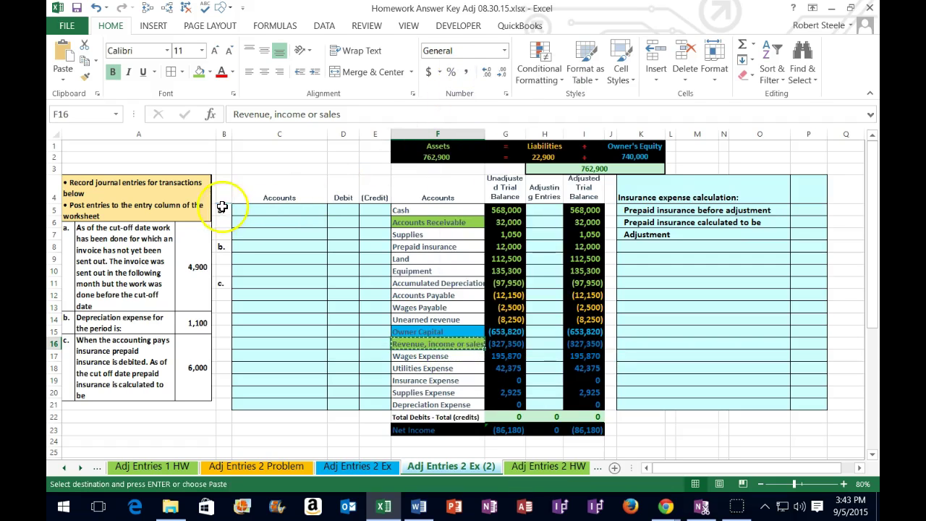
right_click(254, 219)
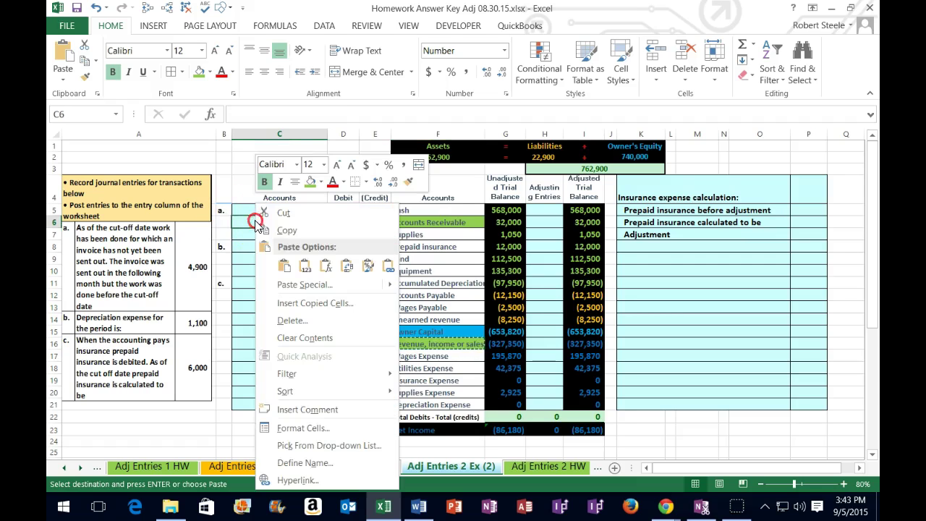
click(304, 265)
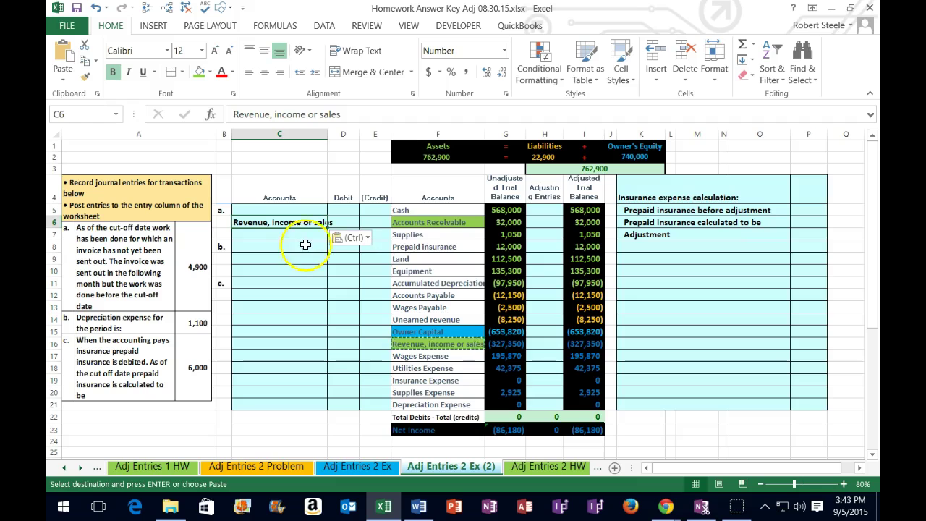
Step: Paste Accounts Receivable as a value into C5 as entry a's debit line
click(402, 223)
right_click(402, 223)
key(Escape)
key(Escape)
key(ctrl+c)
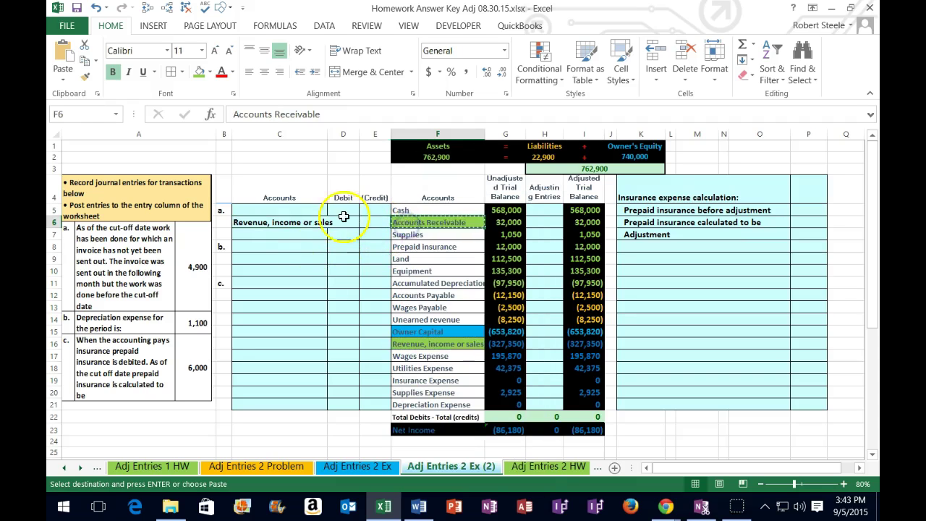
click(292, 211)
right_click(291, 211)
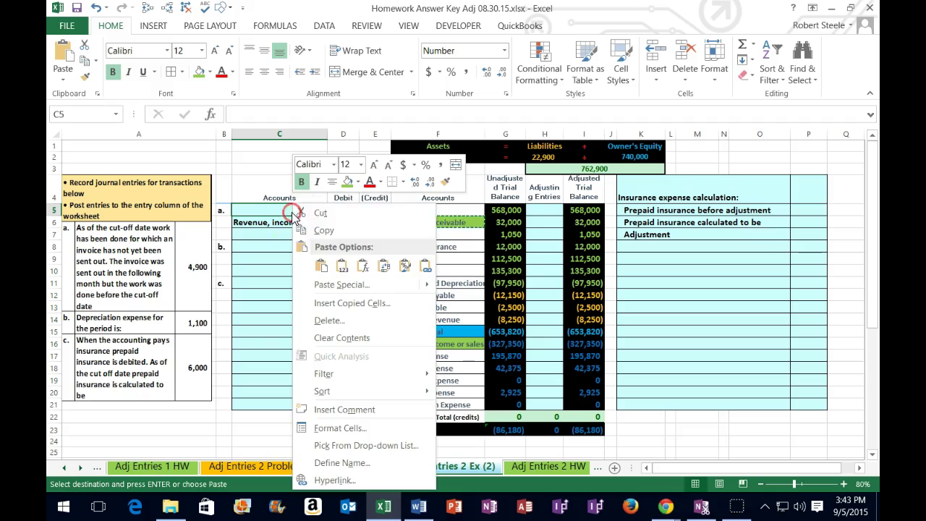
click(341, 266)
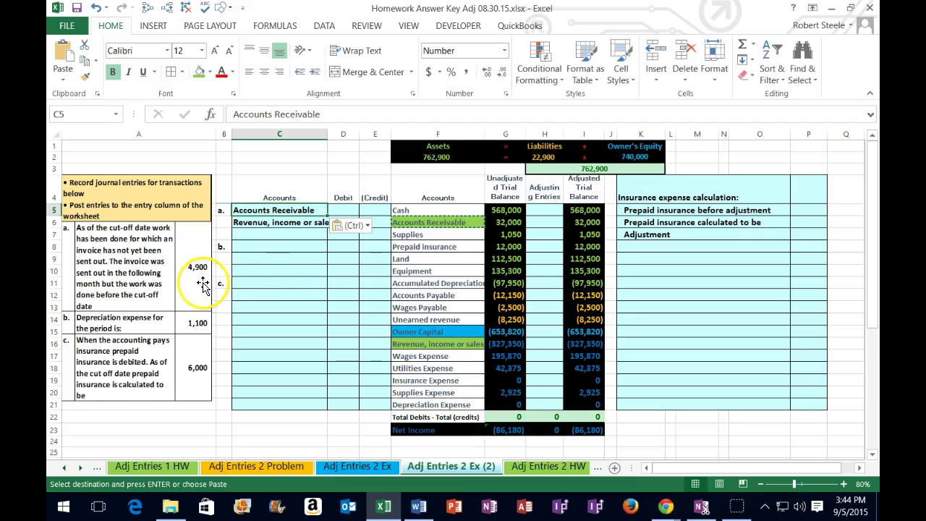
Step: Enter a 4,900 debit in D5 and the credit formula =-D5 in E6
click(343, 209)
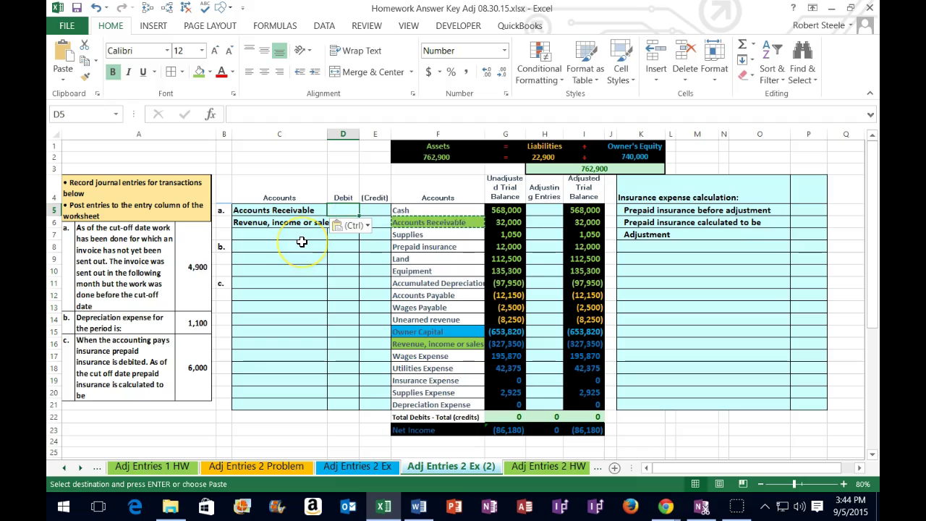
text(4900)
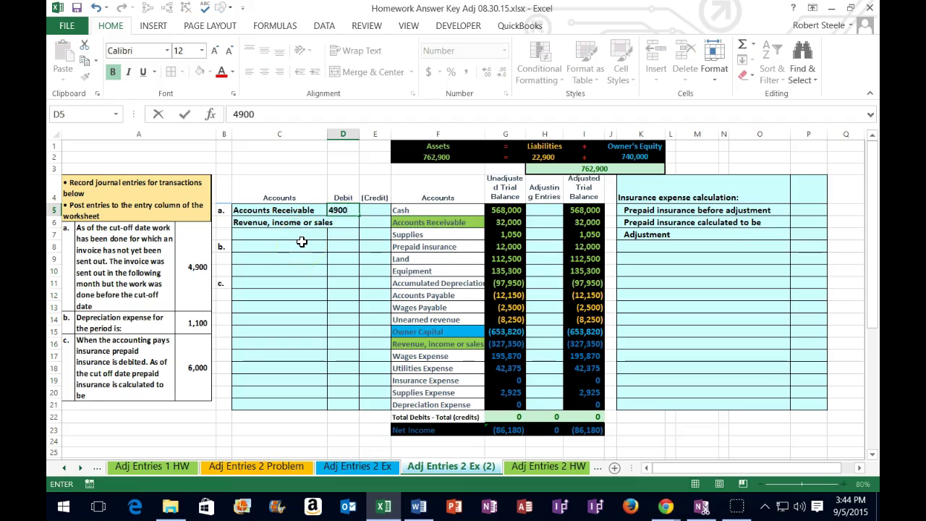
key(Return)
key(Right)
text(-)
key(Left)
key(Up)
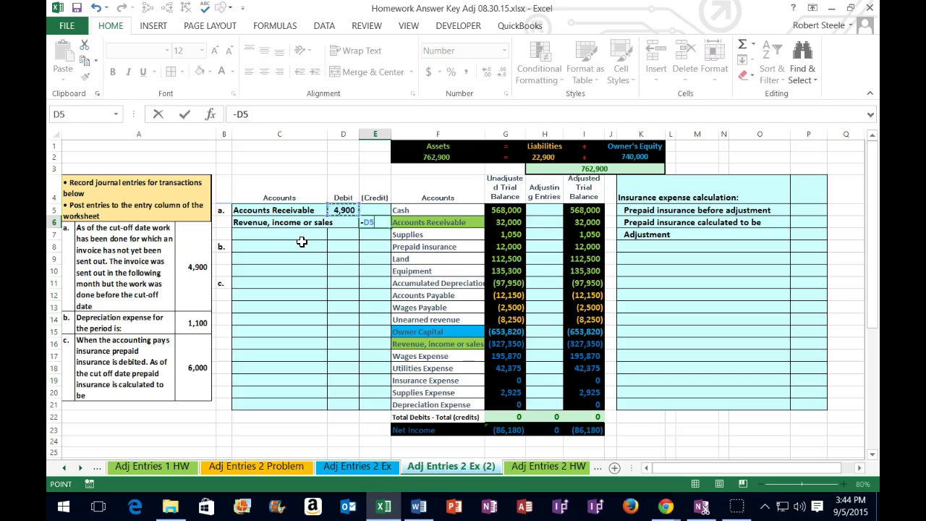
key(Return)
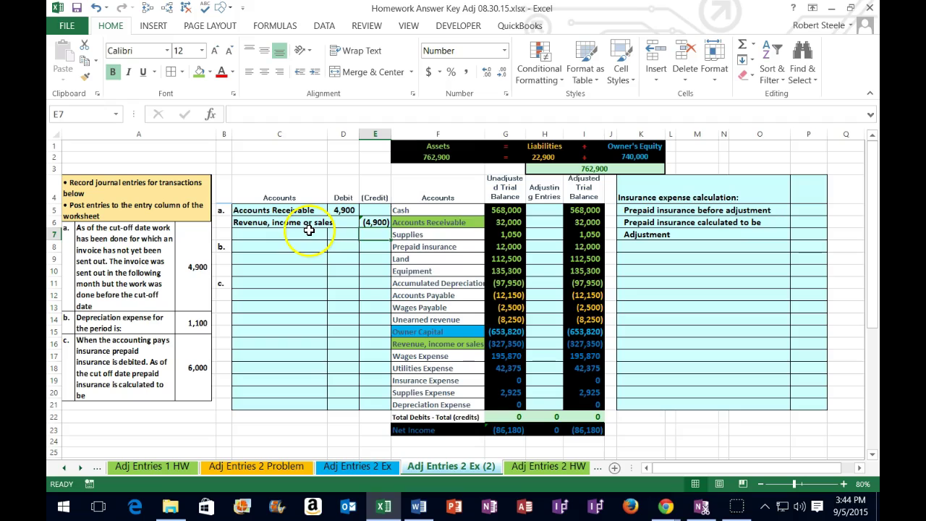
Step: Set H6 to =D5 and H16 to =E6, then check the sum of I16:I21
click(543, 221)
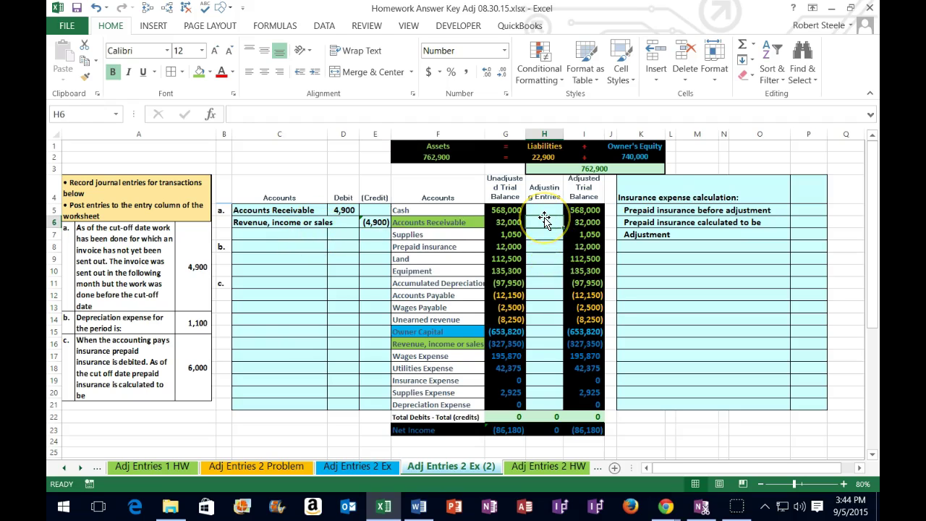
text(=)
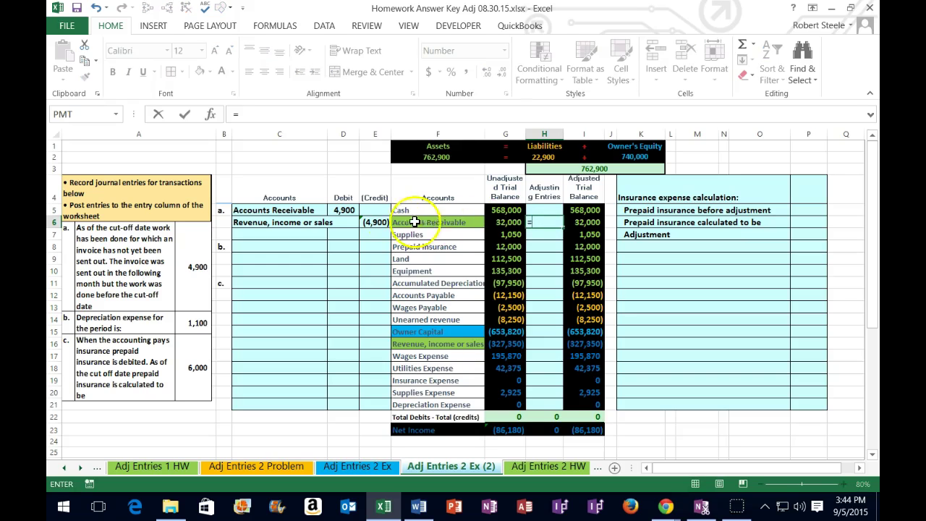
click(343, 210)
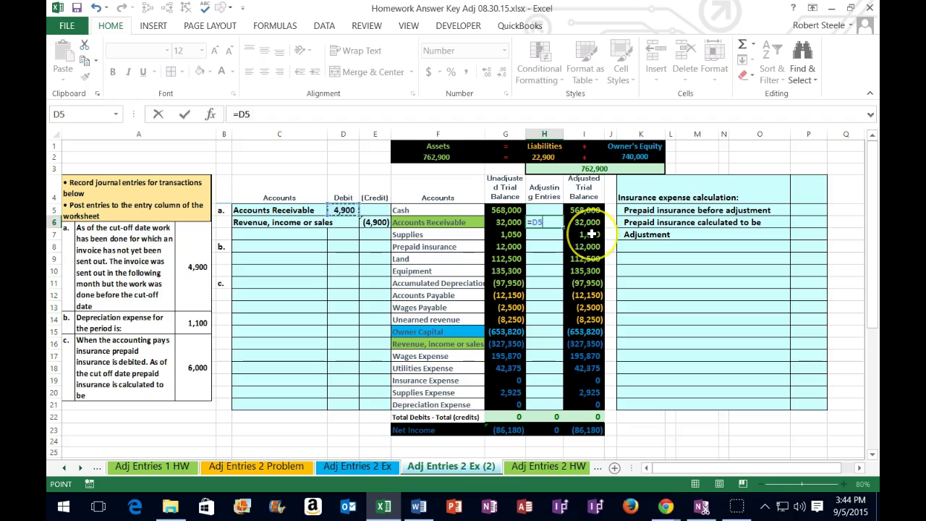
key(Return)
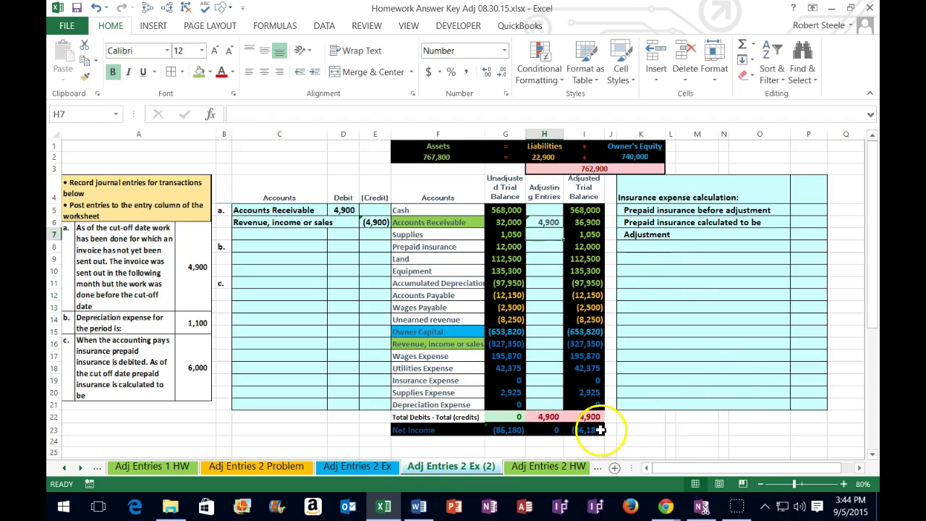
click(542, 343)
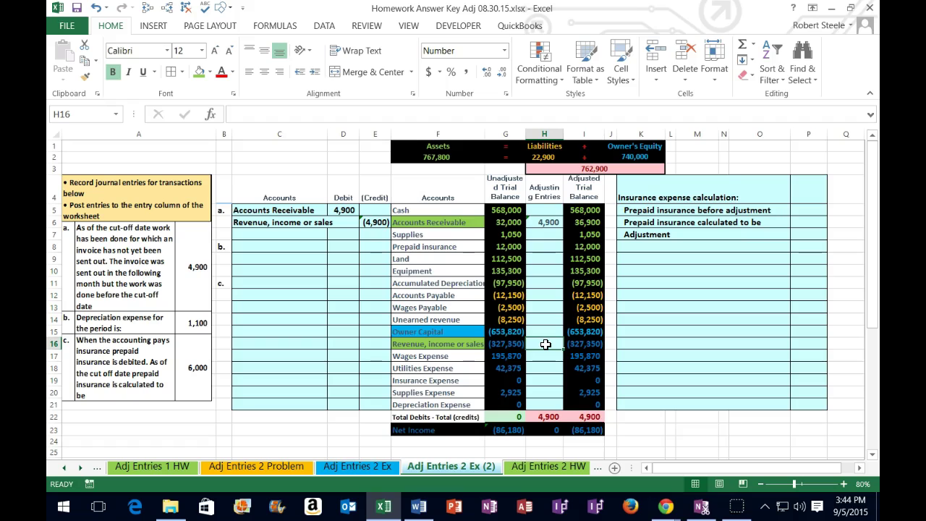
text(=)
click(375, 222)
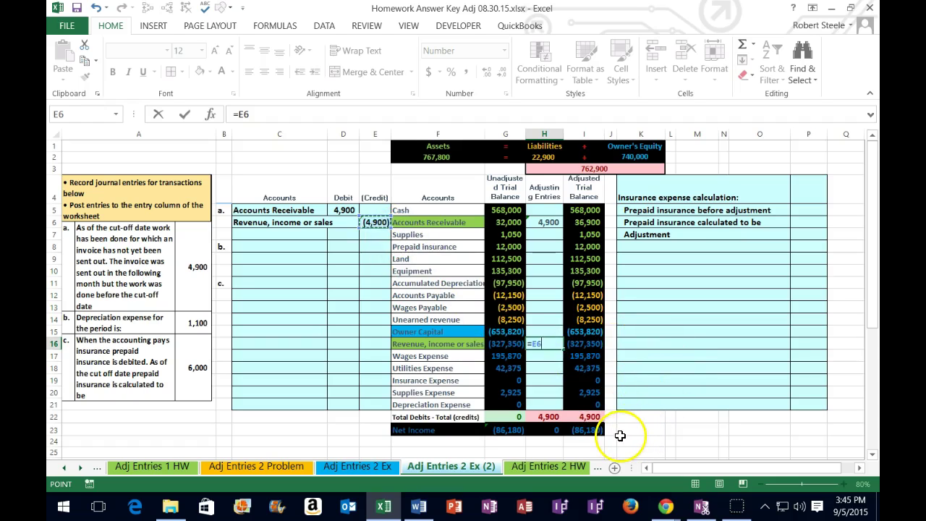
key(Return)
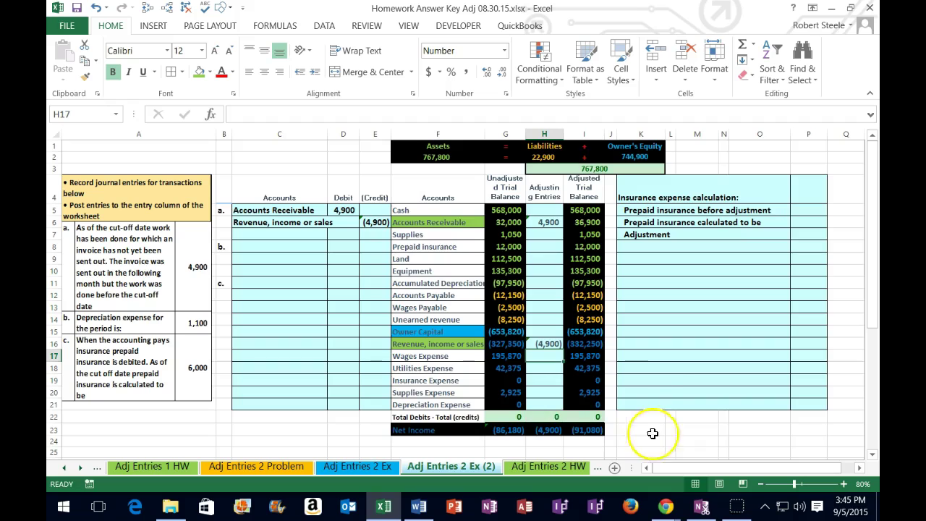
drag(592, 346, 592, 402)
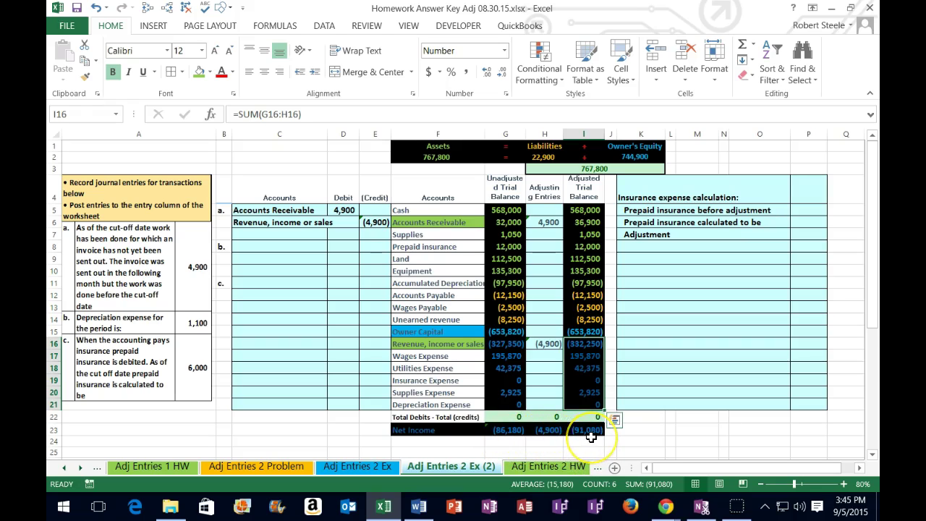
Step: Set No Fill on the Accounts Receivable and Revenue, income or sales labels
click(294, 297)
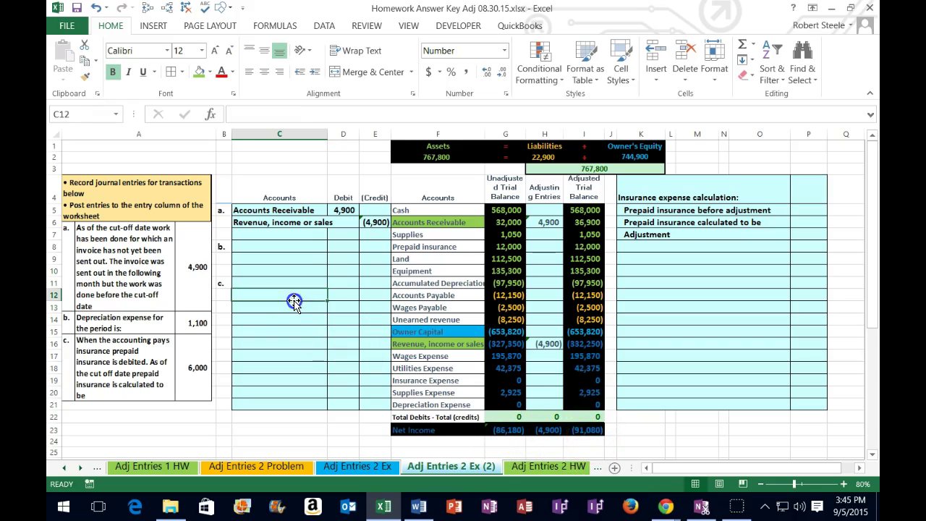
click(420, 222)
right_click(420, 222)
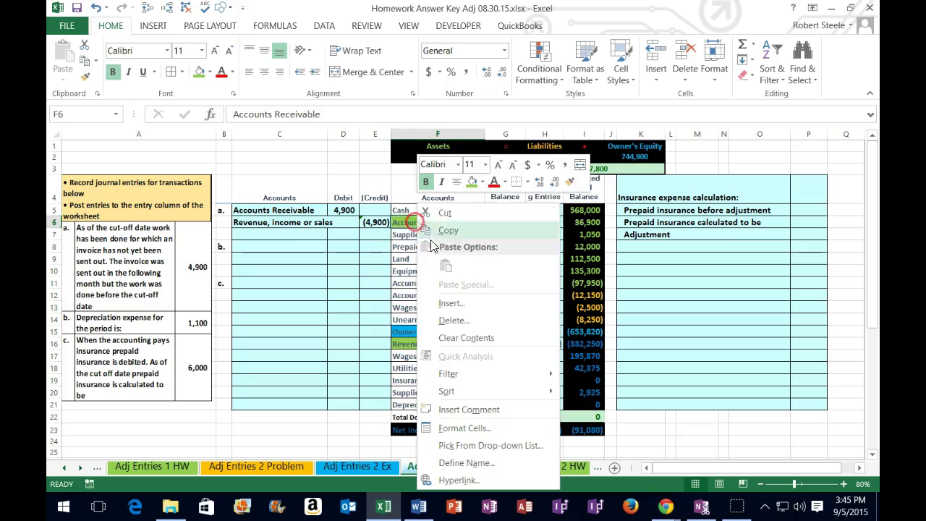
click(483, 182)
click(498, 331)
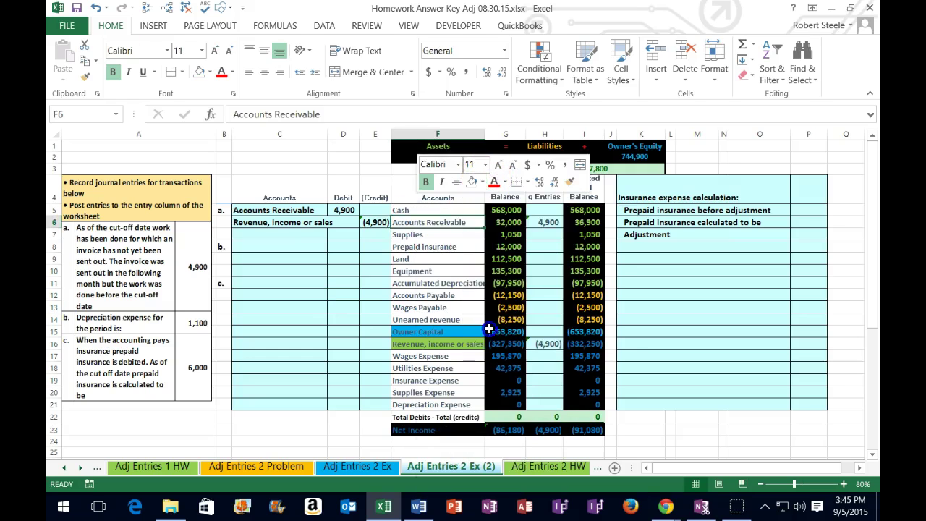
click(440, 346)
right_click(441, 346)
click(492, 384)
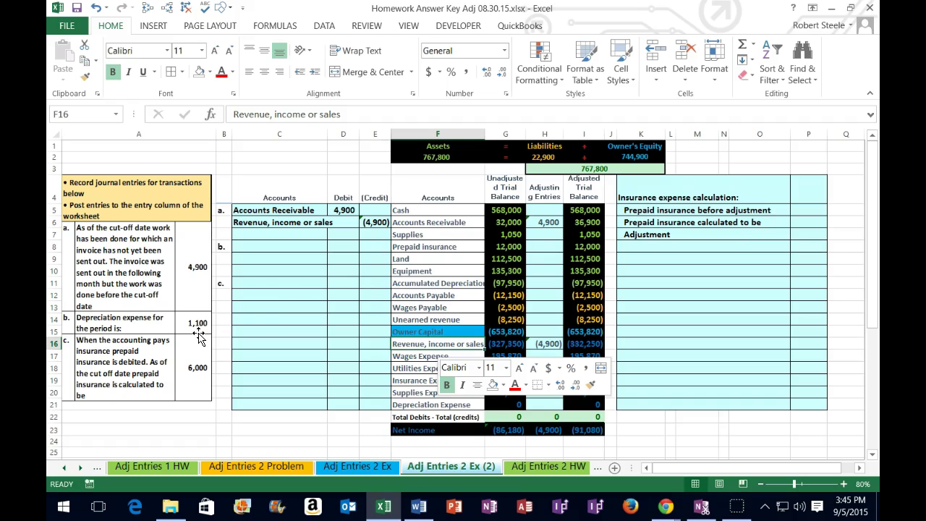
Step: Fill the Accumulated Depreciation label in F11 with light green
drag(416, 222, 417, 317)
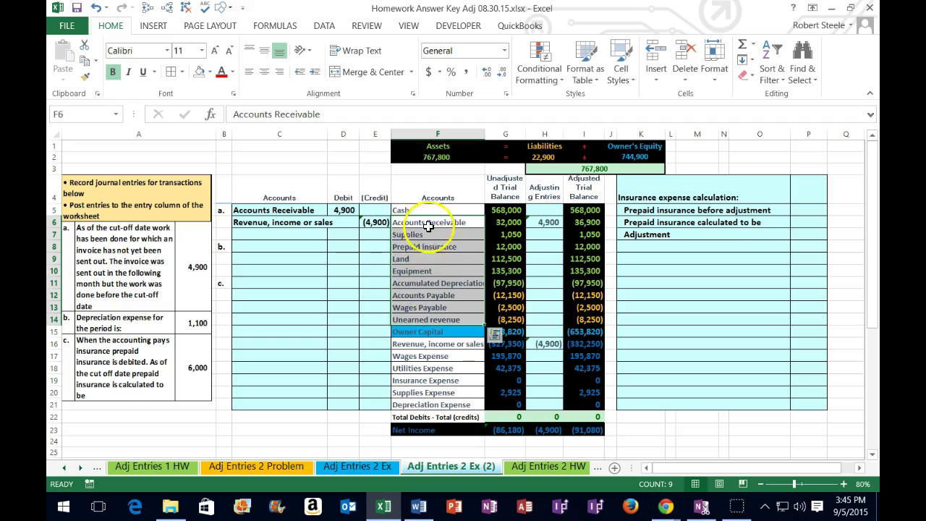
click(450, 283)
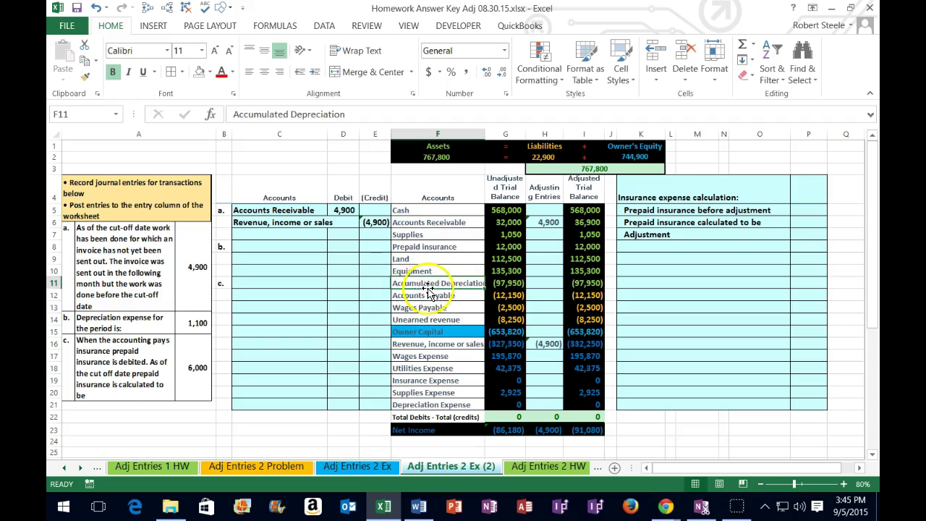
right_click(437, 283)
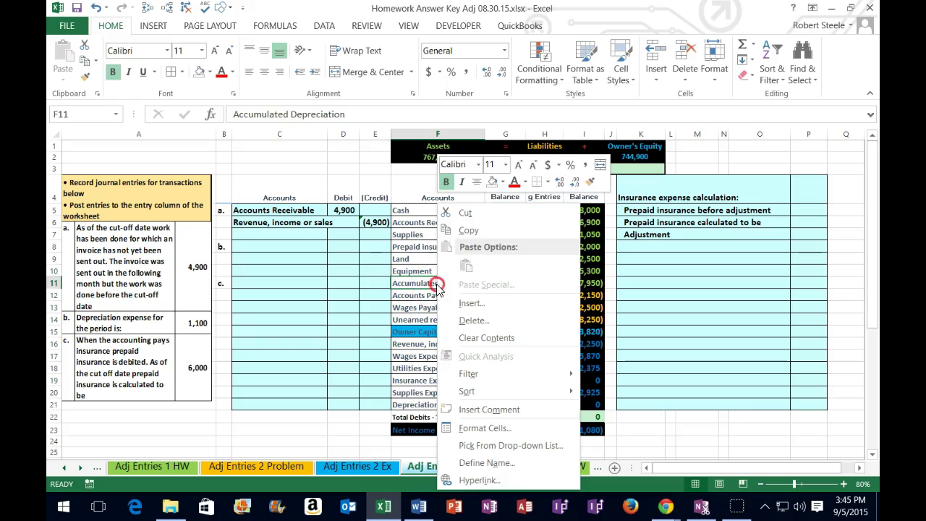
click(503, 184)
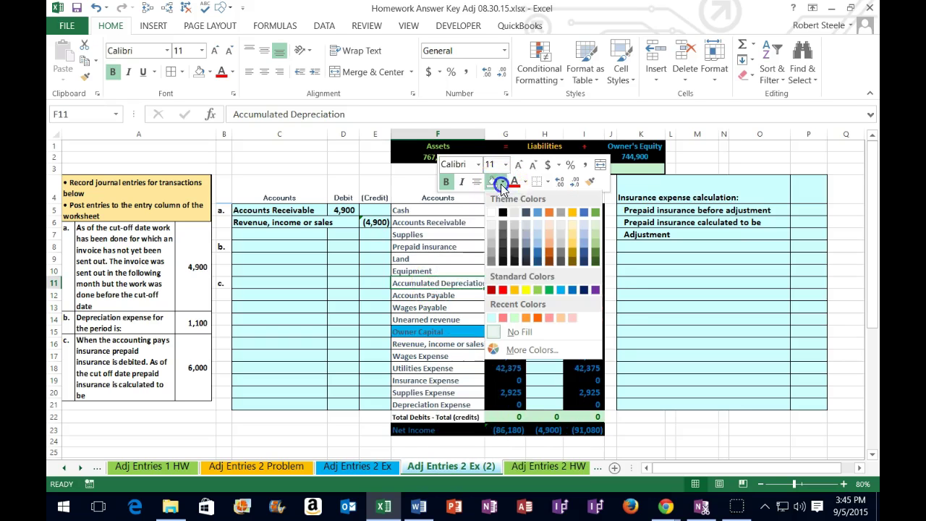
click(537, 289)
Step: Fill the Depreciation Expense label in F21 with the same light green
click(451, 343)
drag(446, 380, 443, 405)
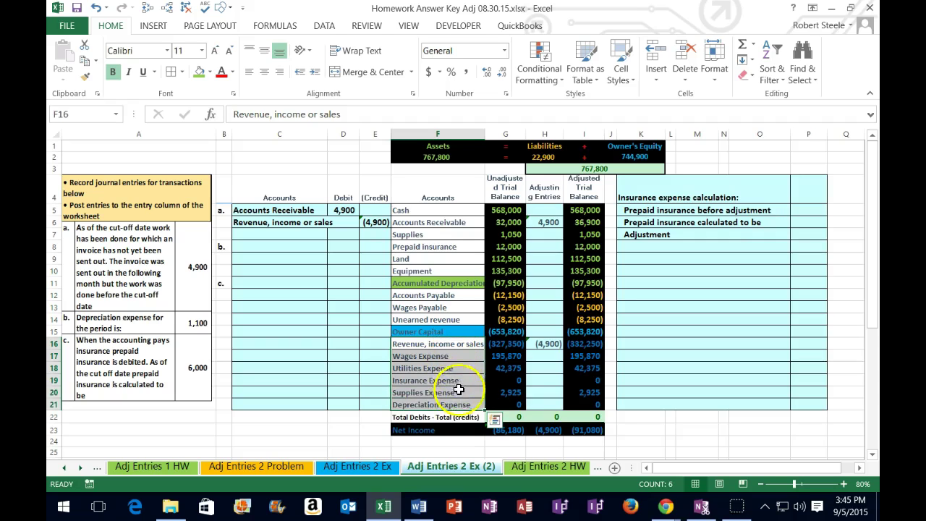
click(458, 406)
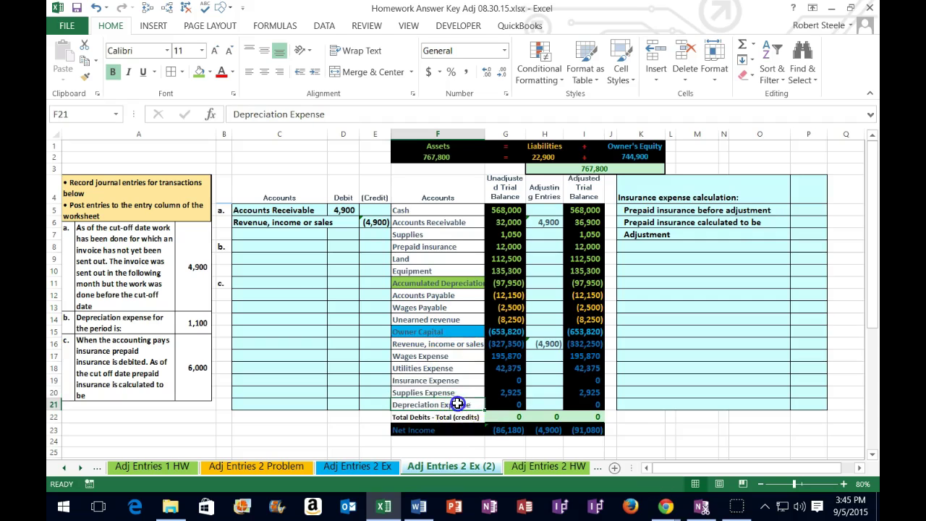
right_click(459, 405)
click(507, 434)
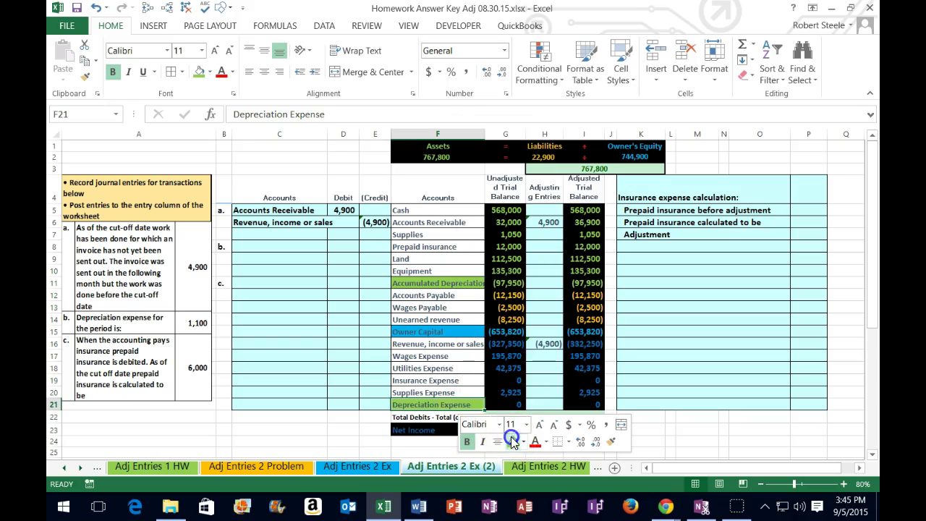
drag(438, 354, 450, 405)
click(449, 404)
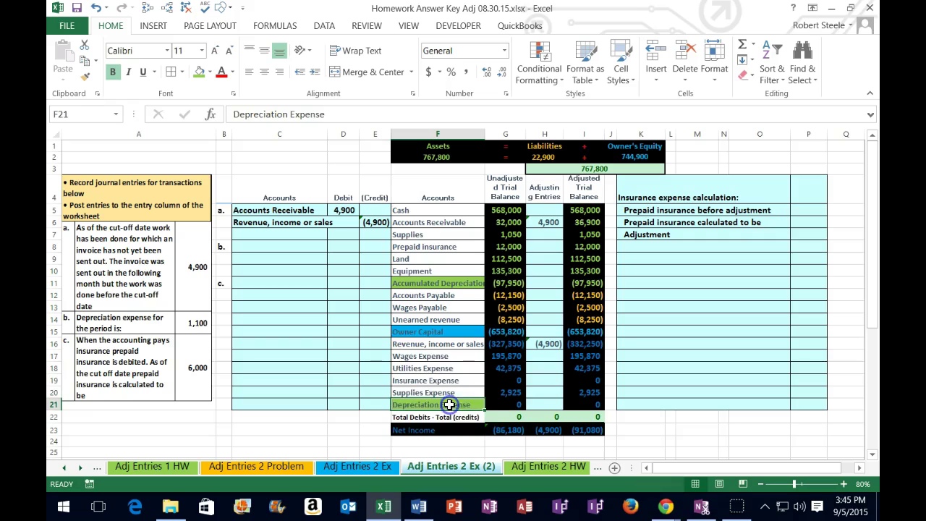
drag(434, 368, 579, 404)
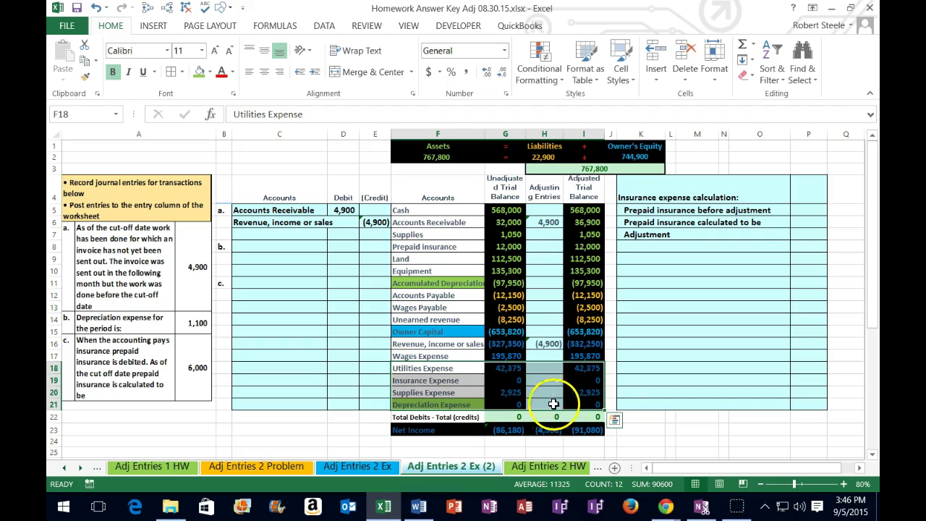
Step: Copy Depreciation Expense into C8 as entry b's first line
right_click(452, 405)
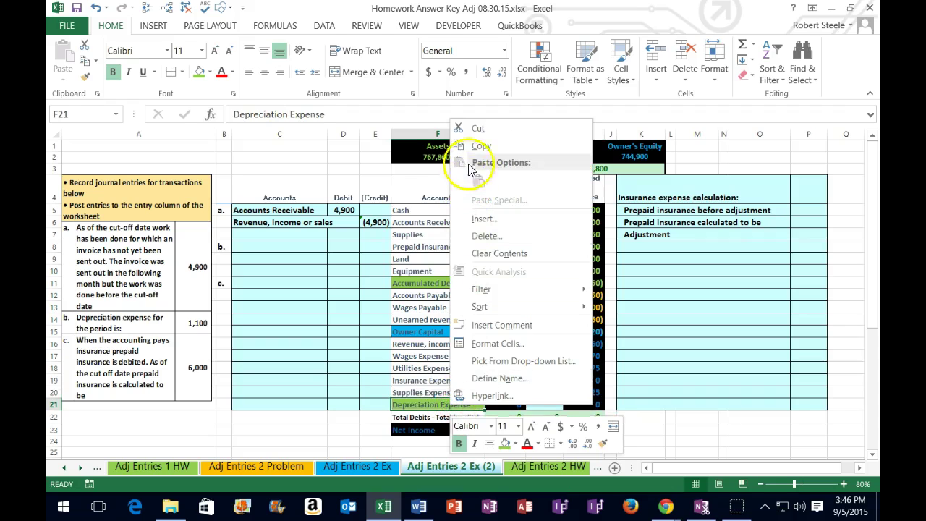
click(481, 146)
click(249, 243)
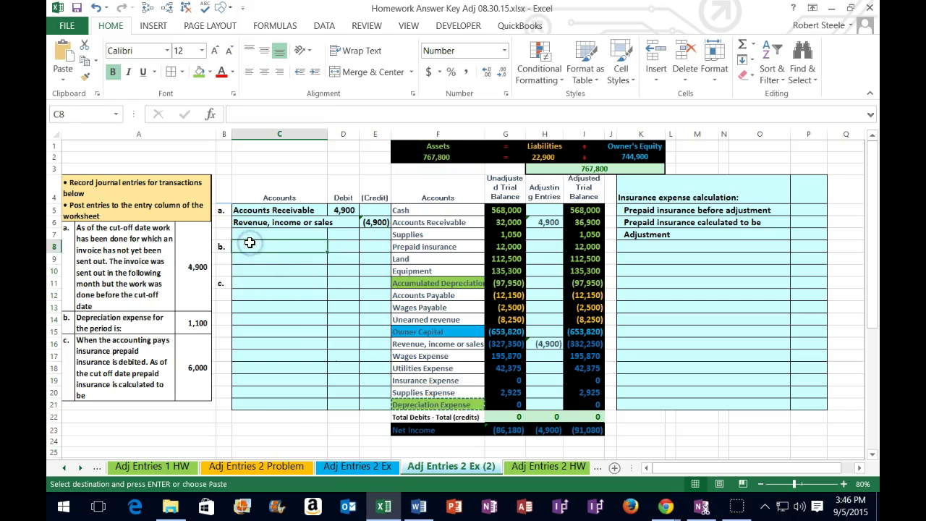
right_click(249, 243)
click(302, 265)
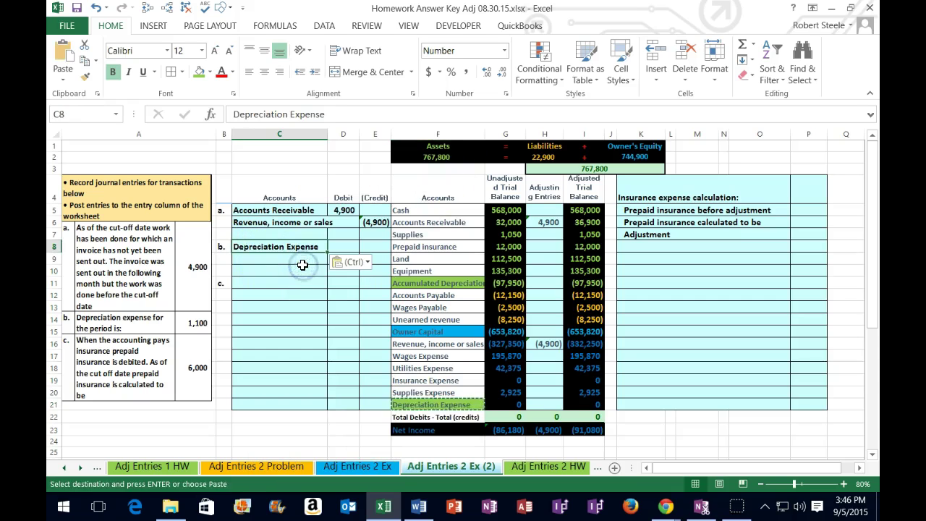
Step: Copy Accumulated Depreciation into C9, then compare its balances with the Equipment row
click(409, 283)
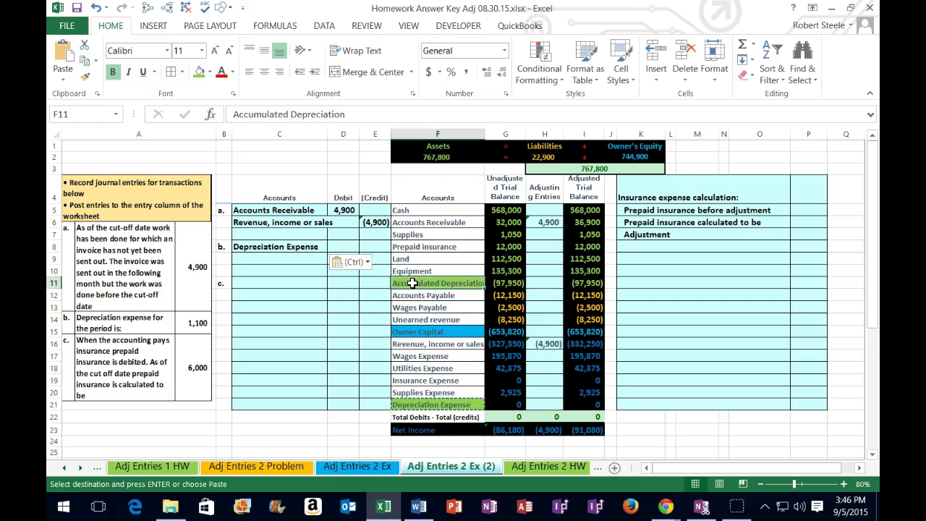
right_click(413, 283)
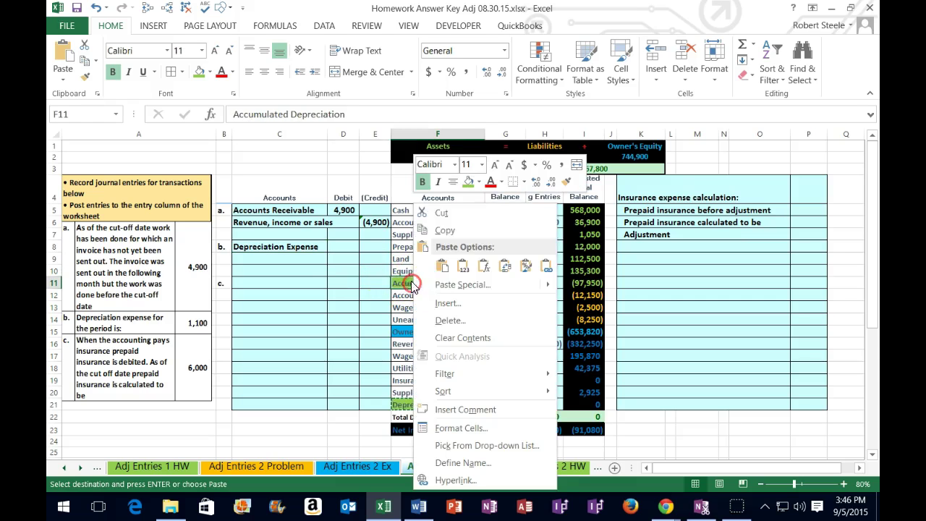
click(442, 230)
click(313, 259)
right_click(314, 262)
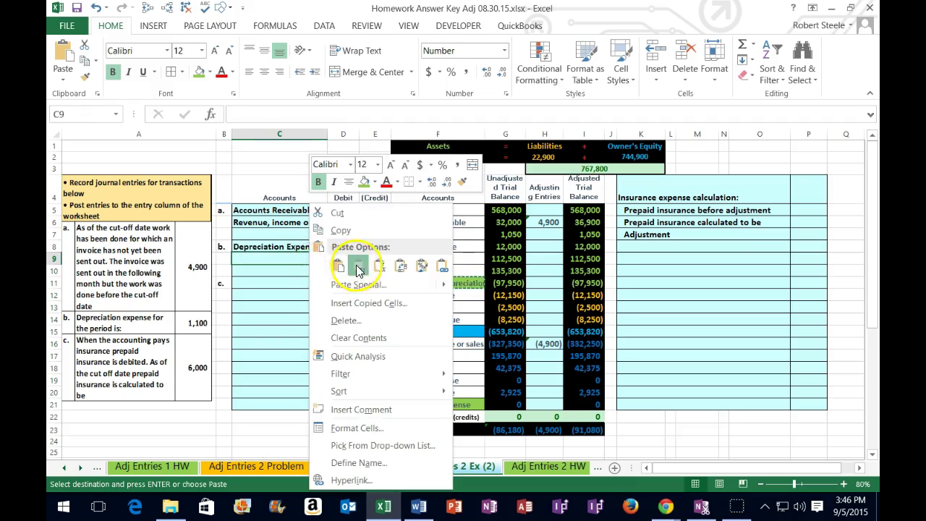
click(338, 266)
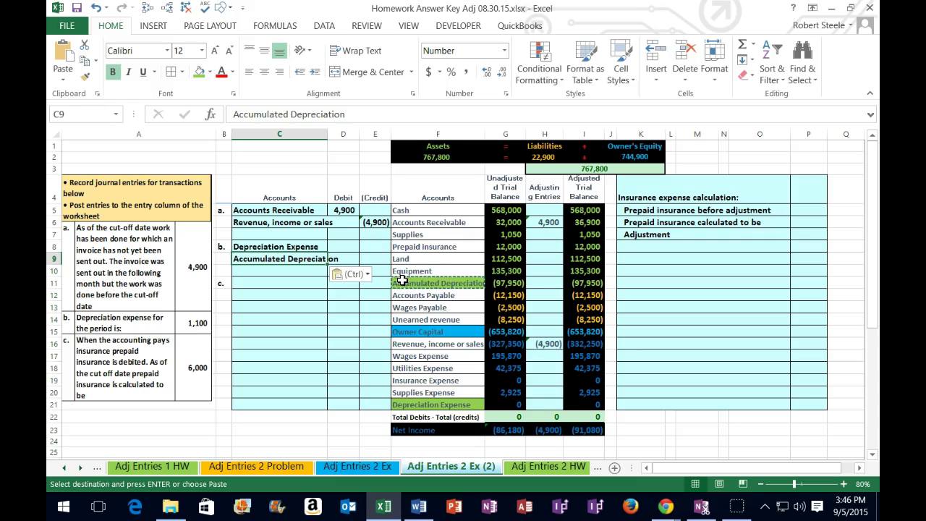
drag(403, 282, 579, 286)
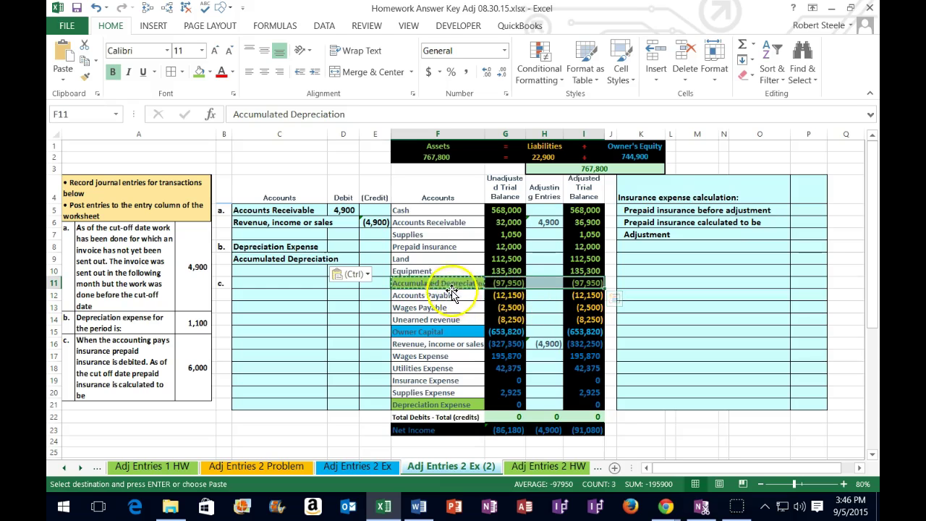
drag(409, 270, 574, 277)
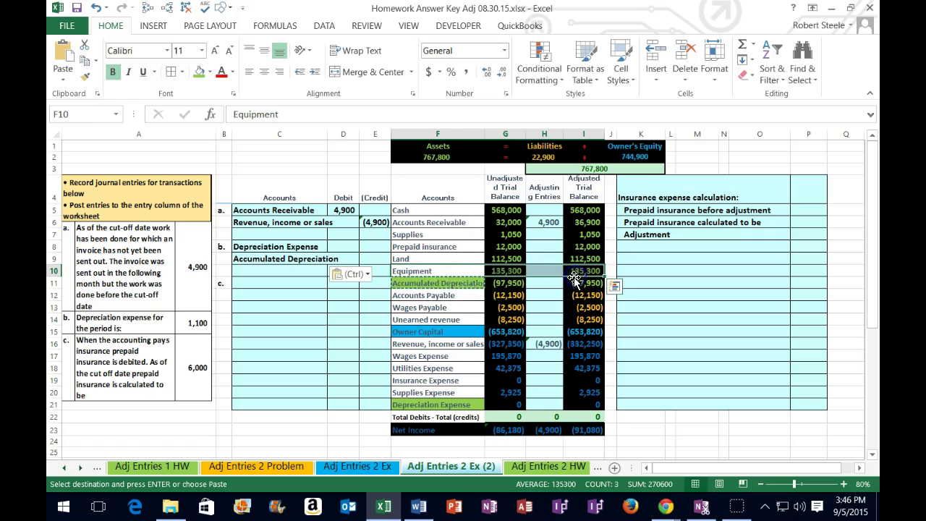